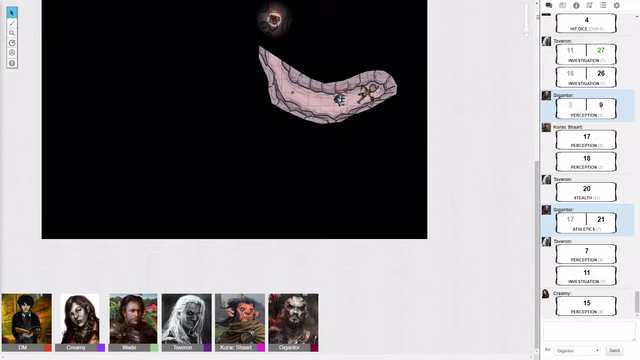
# Switch the Roll20 game view to full screen with F11.
pyautogui.press('F11')
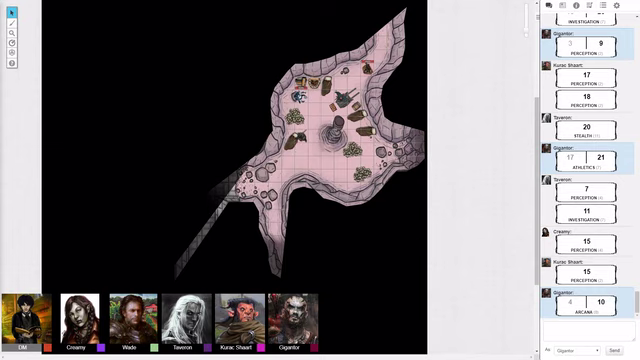
pyautogui.scroll(1, 250, 150)
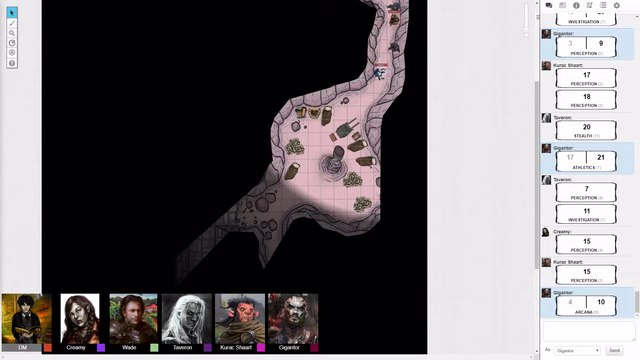
pyautogui.scroll(3, 300, 150)
pyautogui.scroll(3, 300, 150)
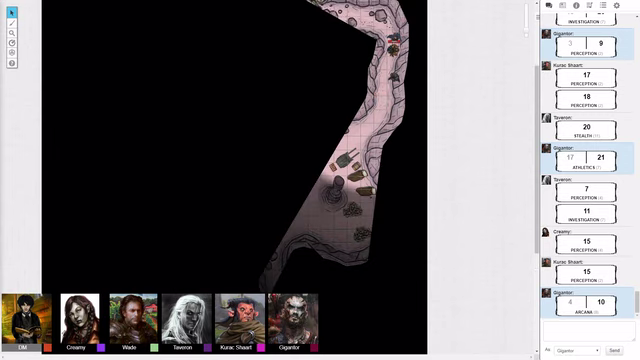
pyautogui.scroll(3, 300, 150)
pyautogui.scroll(3, 300, 150)
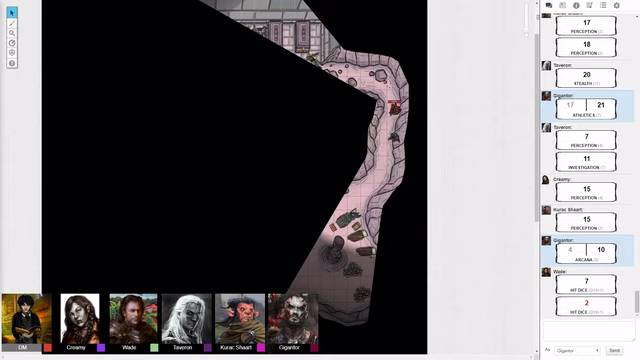
# Ping the top of the passage on the tomb map for everyone.
pyautogui.click(397, 103)
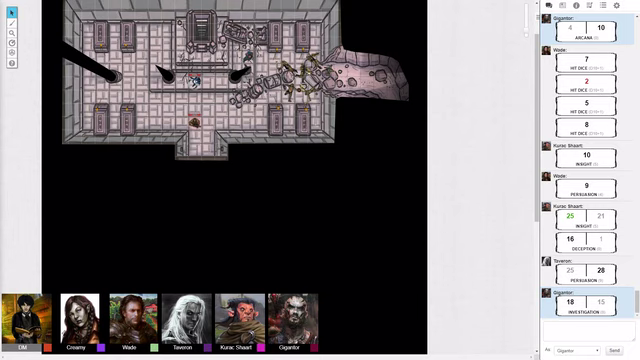
# Make the browser full screen with F11, keeping the tomb map and chat visible.
pyautogui.press('F11')
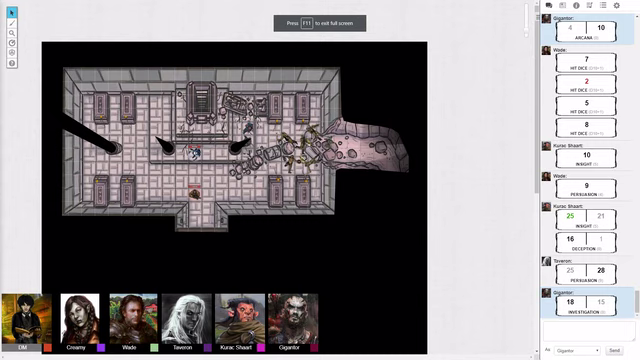